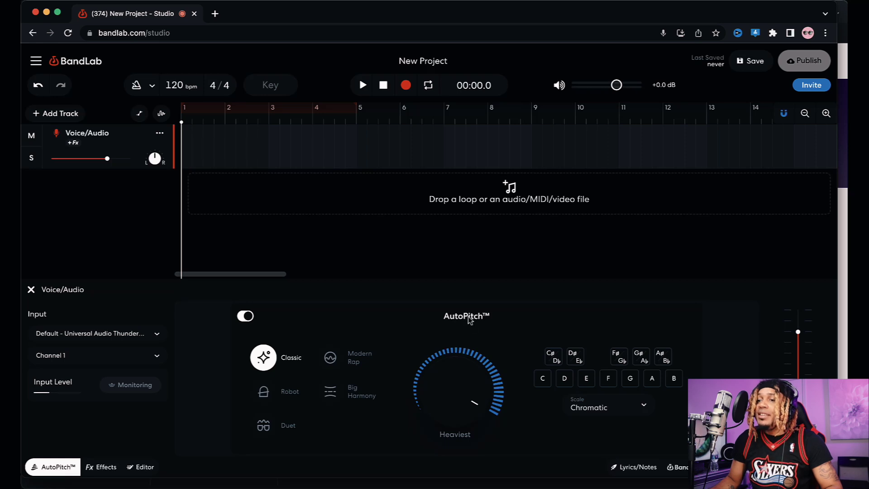
Step: Review the AutoPitch scale options and bring up the Auto-Tune Realtime Advanced plug-in in the UAD Console for comparison
mouse_move(473, 369)
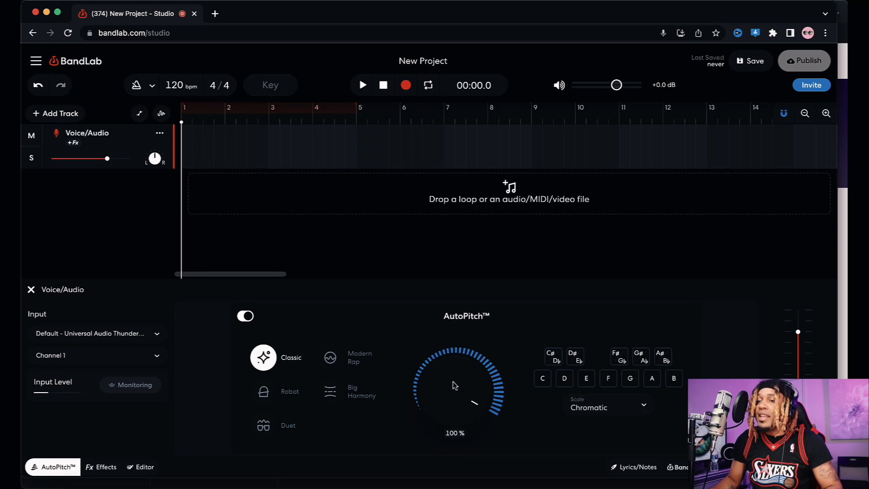
click(599, 405)
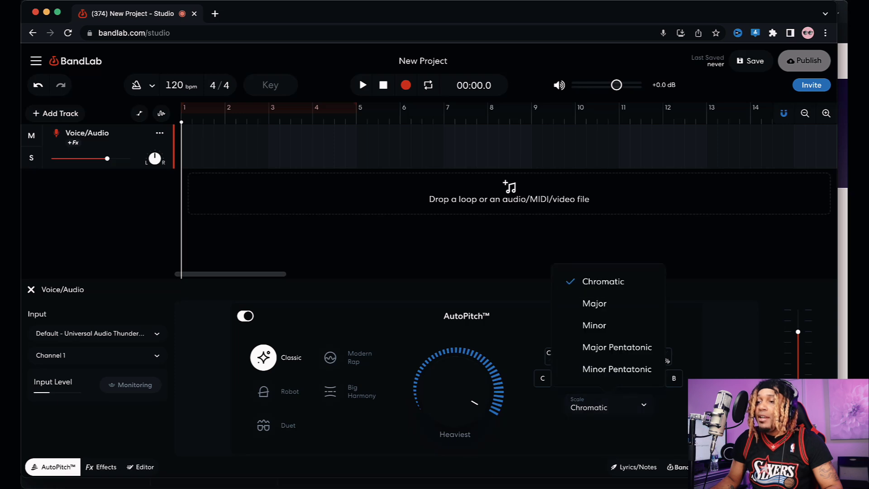
key(Escape)
click(678, 486)
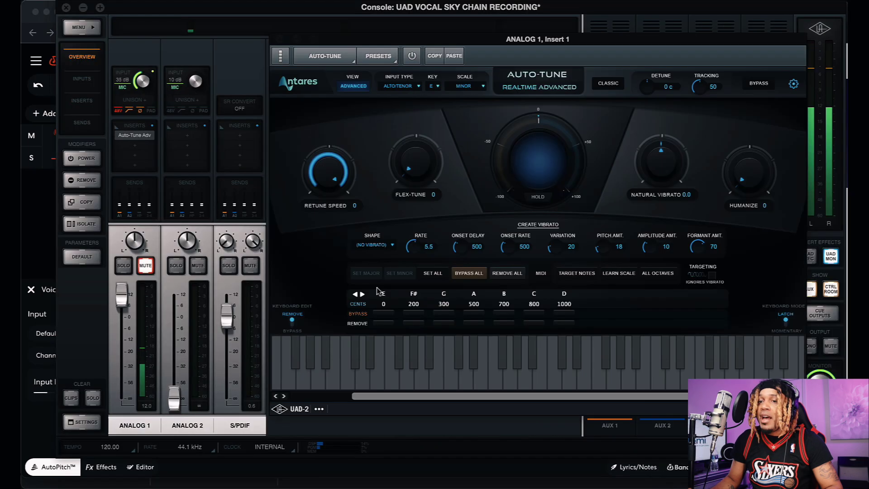
Step: Reposition the Auto-Tune window and look through the available vibrato shapes
mouse_move(520, 42)
mouse_down()
mouse_move(490, 34)
mouse_move(514, 34)
mouse_up()
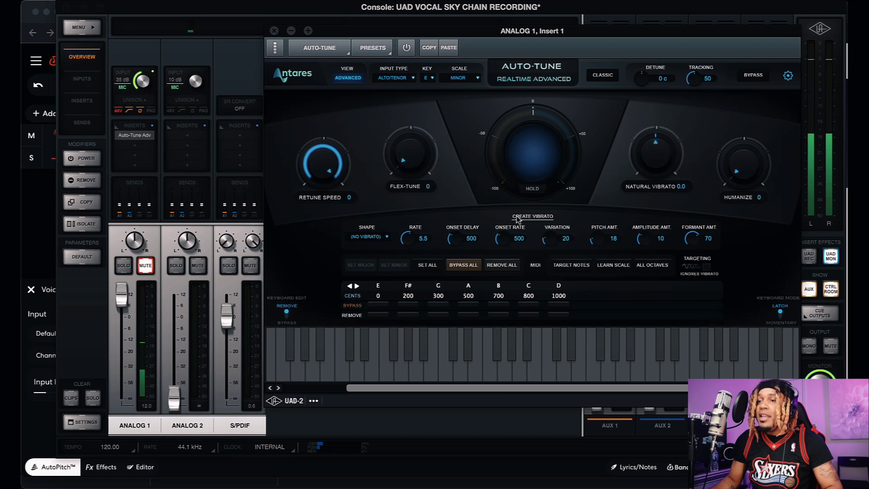
click(379, 237)
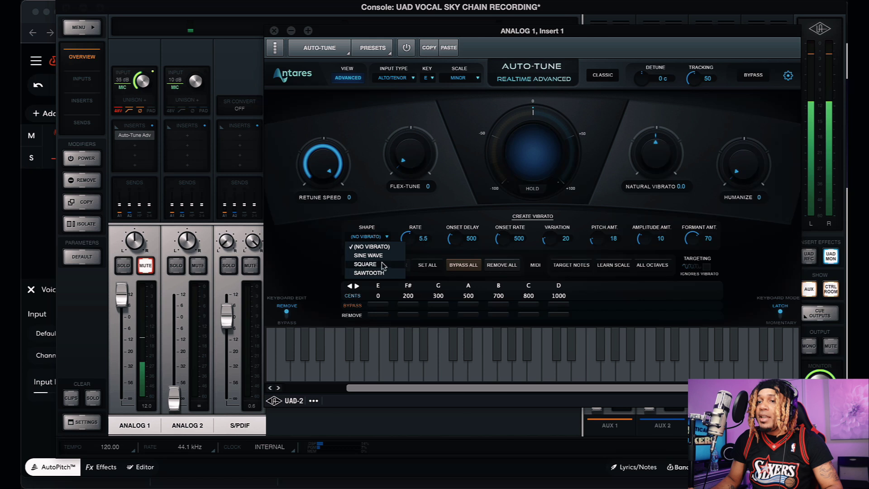
click(419, 222)
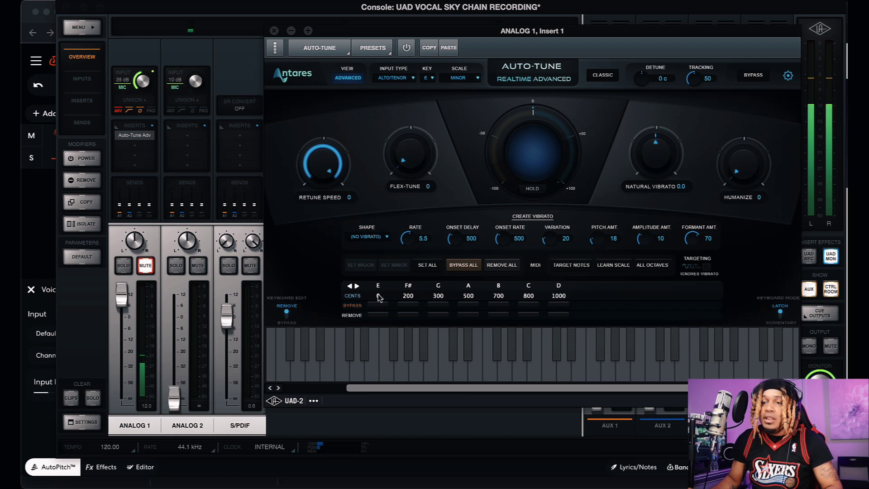
Step: Examine Auto-Tune's input types, compare its basic and advanced views, and try the Classic pitch correction option
click(397, 78)
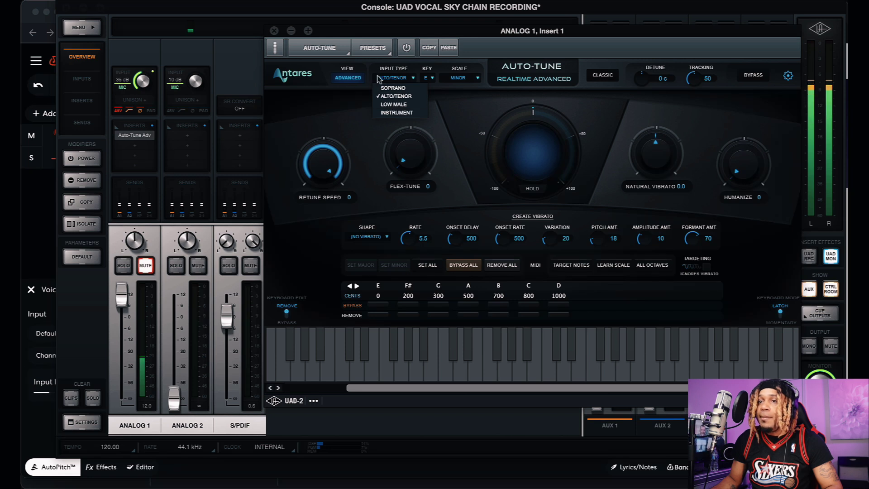
click(382, 78)
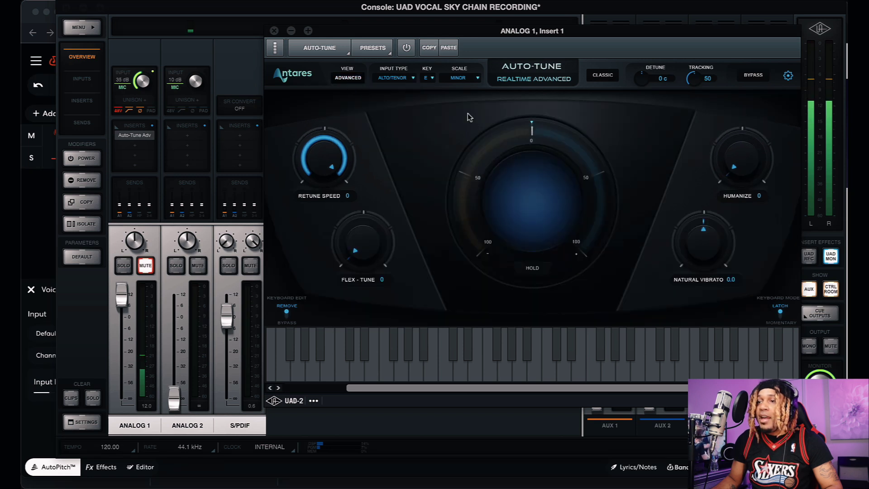
click(353, 78)
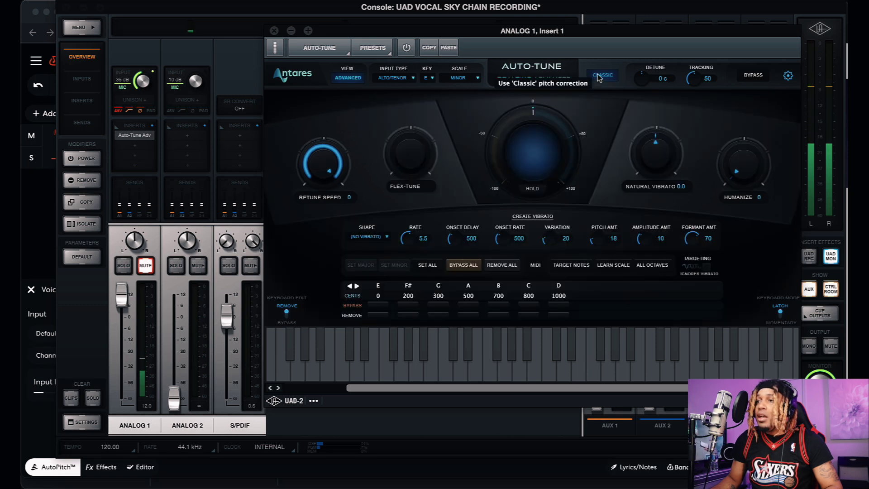
click(596, 78)
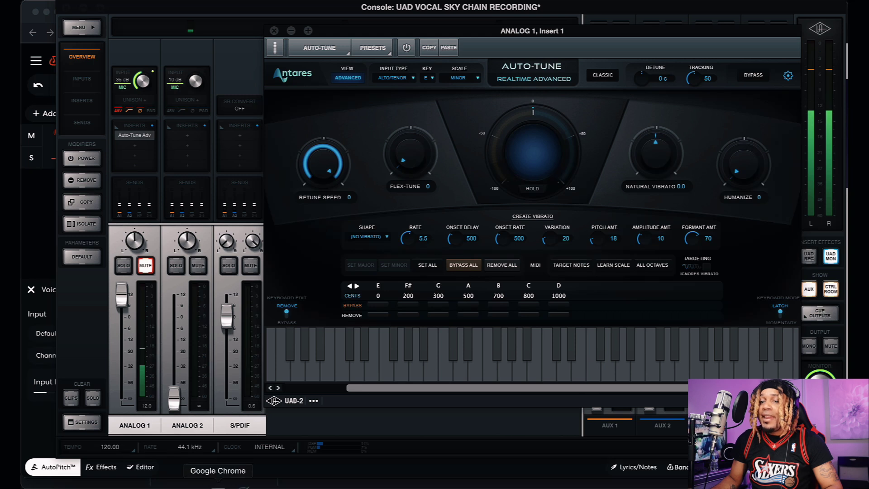
Step: Switch to BandLab in Google Chrome to examine the Graphic EQ, and try the analog switch on the API 560 equalizer
click(219, 487)
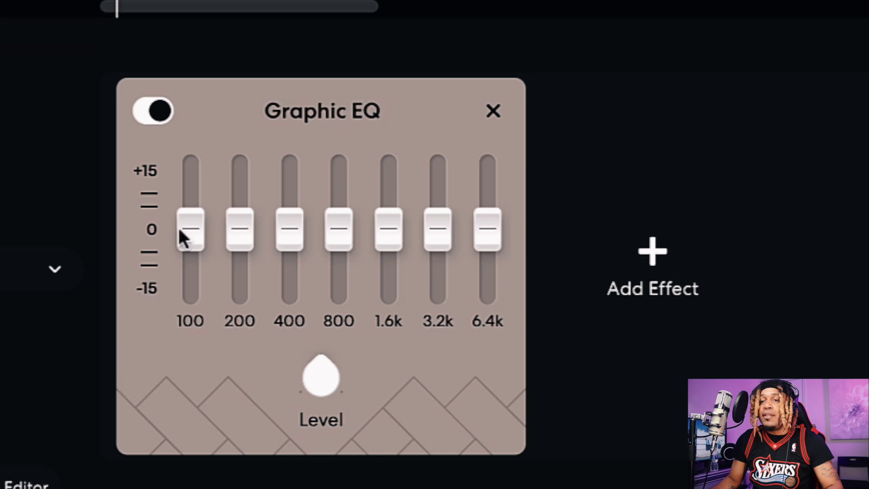
mouse_move(316, 371)
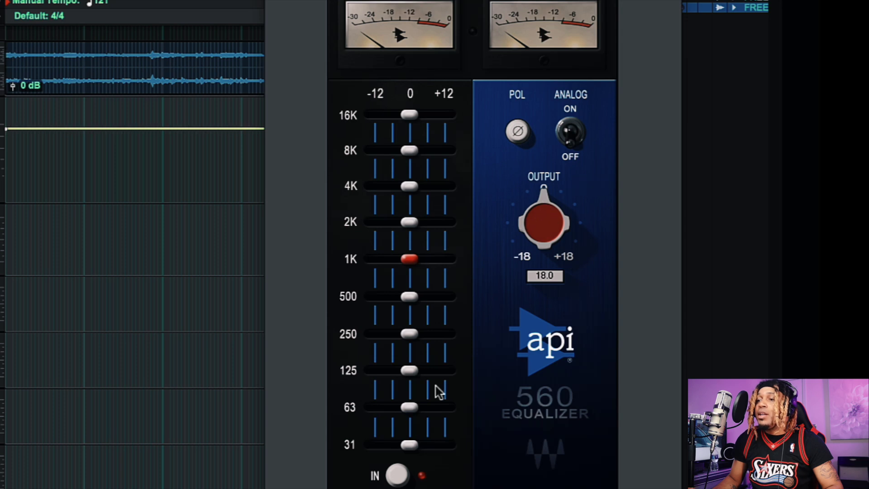
click(572, 144)
click(571, 135)
click(574, 140)
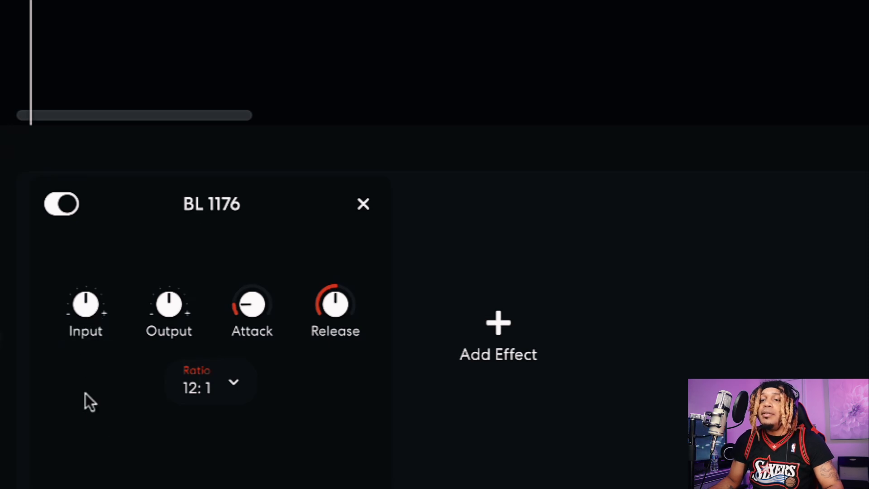
Step: Review the BL 1176's ratio options and reposition the UAD 1176 compressor window for comparison
click(238, 383)
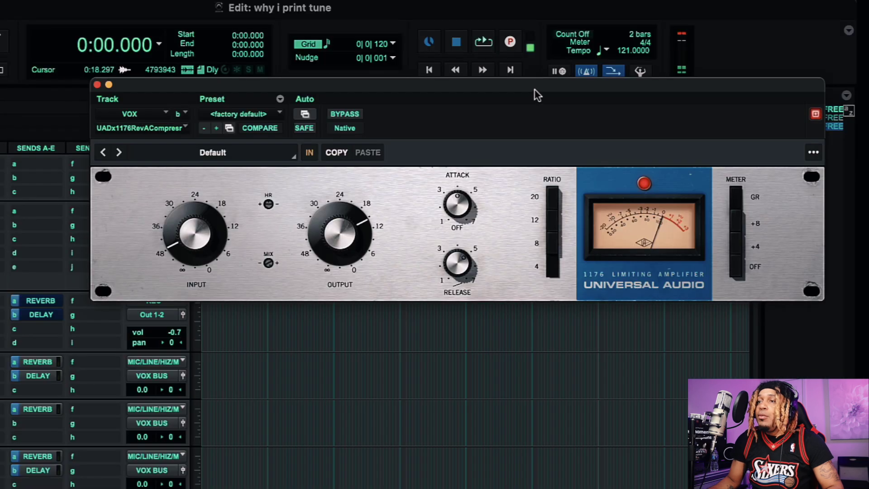
drag(535, 93, 534, 138)
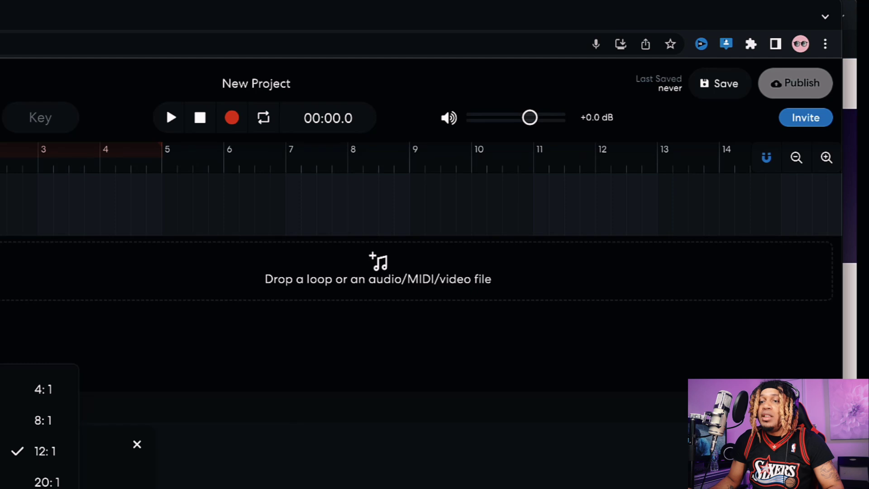
click(113, 483)
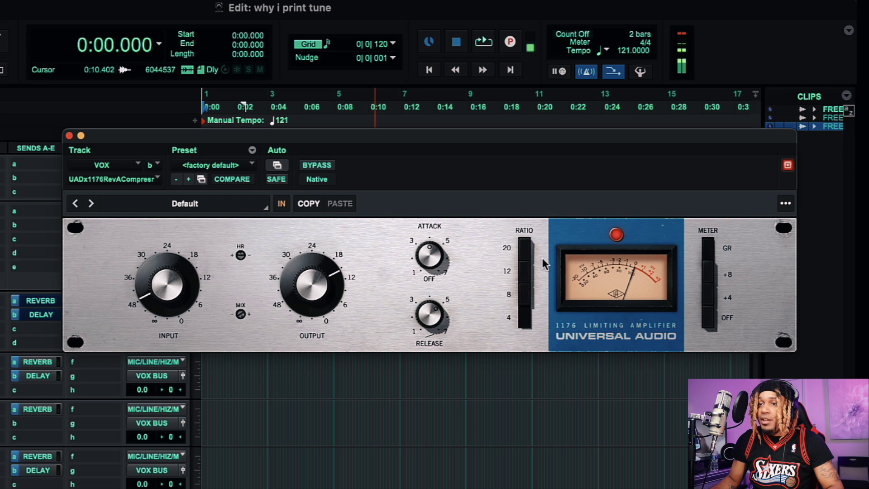
Step: Replace the VOX track's 1176 Rev A insert with UADx 1176AE Compressor (mono) and adjust its output level
click(241, 252)
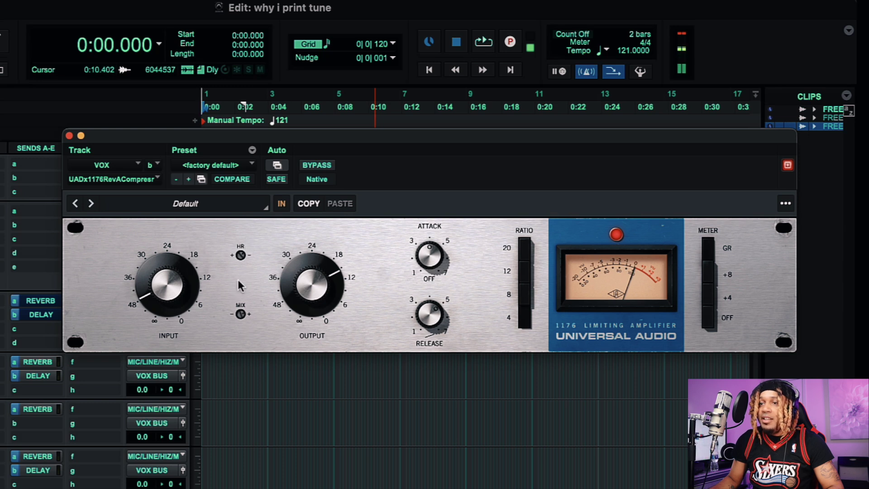
click(127, 177)
mouse_move(126, 180)
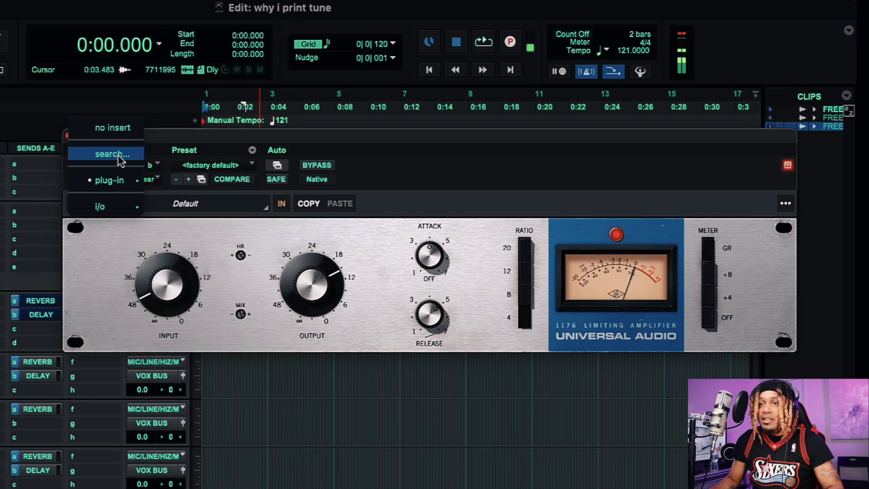
click(117, 155)
text(11)
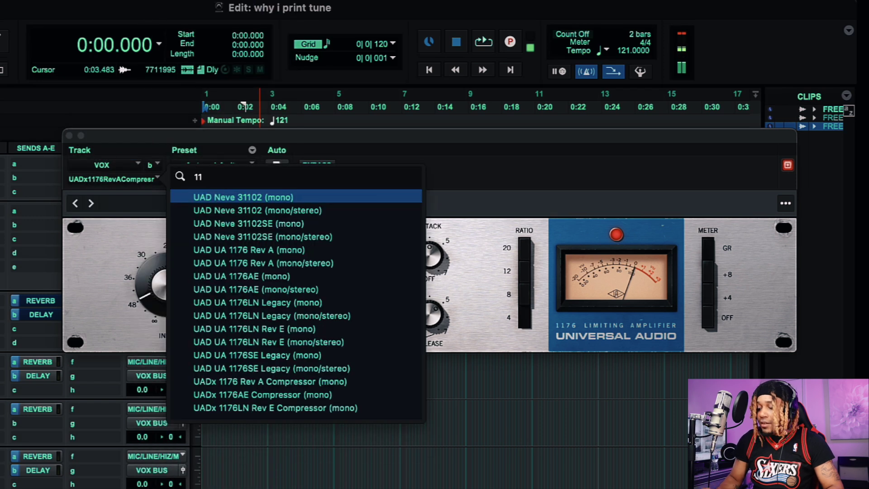
text(76)
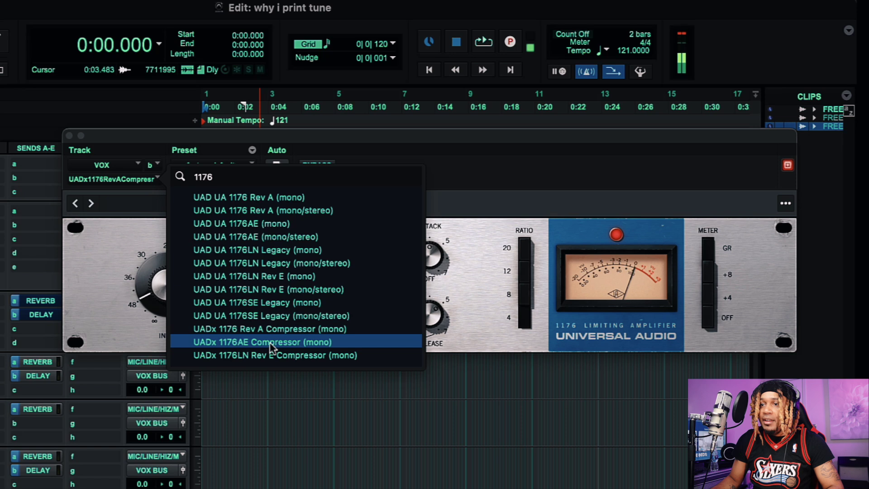
click(271, 345)
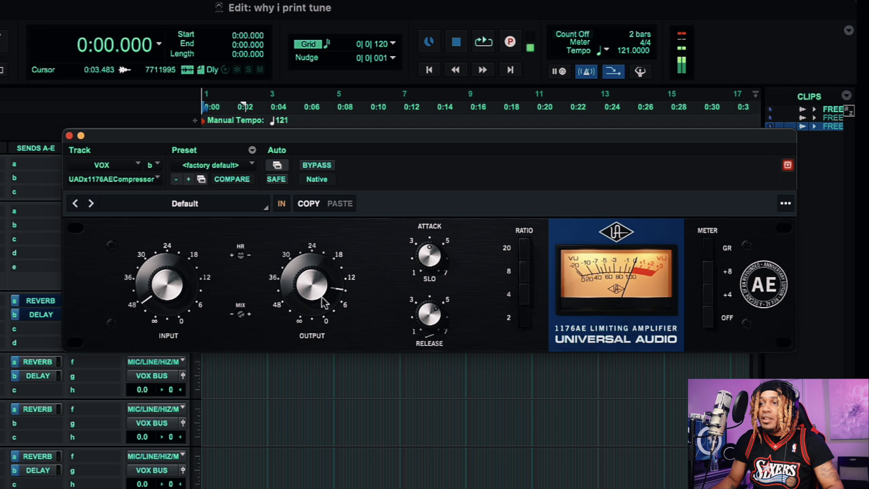
drag(324, 303, 316, 276)
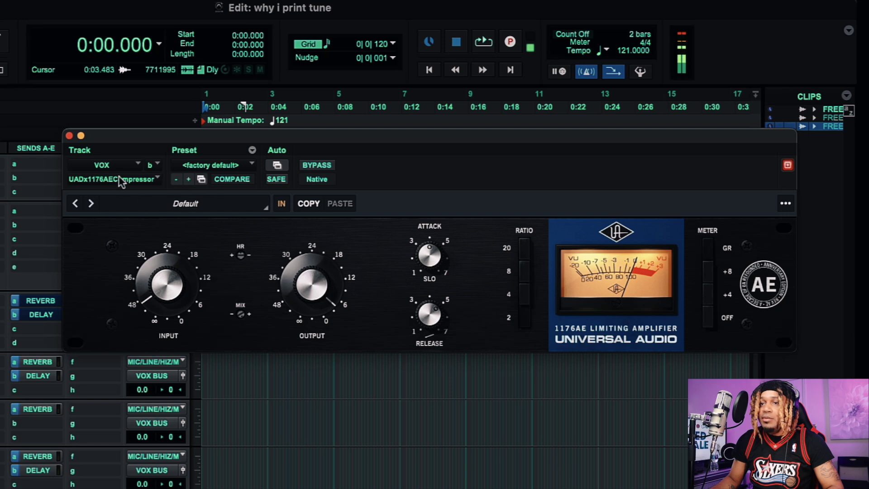
Step: Search the plug-ins for 1176 and load UADx 1176LN Rev E Compressor (mono) on the VOX track's insert
click(122, 181)
click(121, 156)
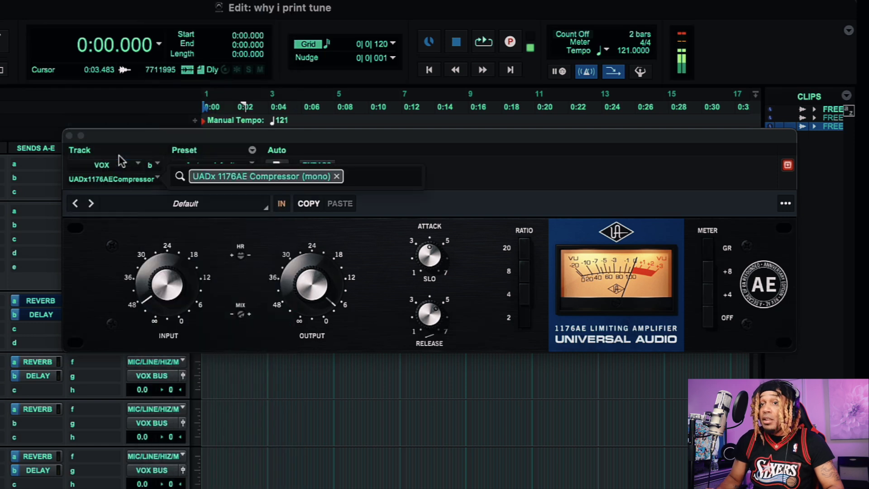
text(1176)
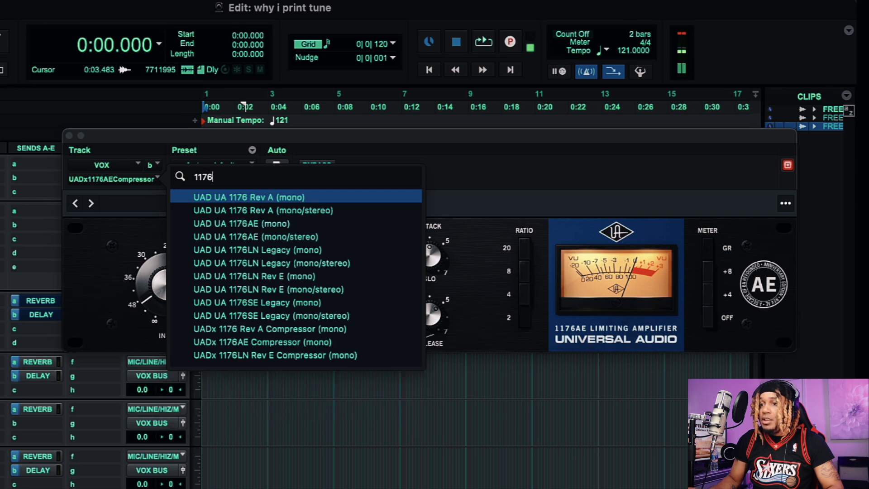
click(292, 353)
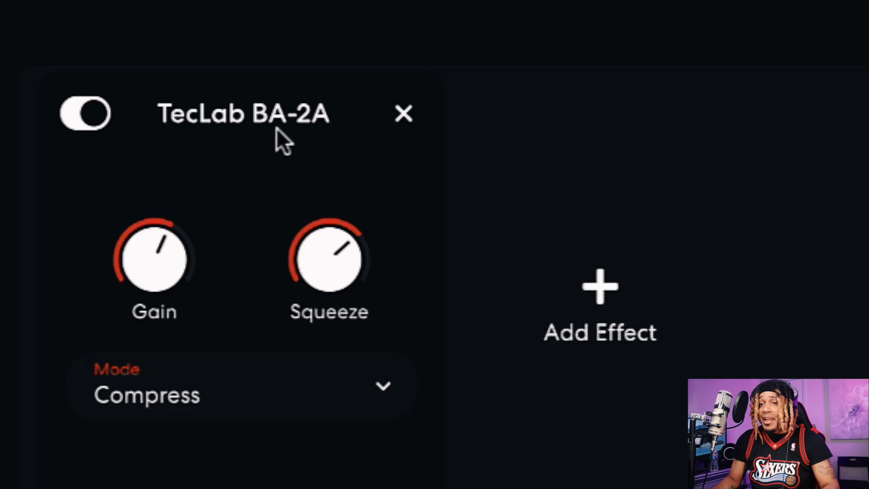
Step: Examine the TecLab BA-2A's gain control and mode options, and briefly view the list of effects available to add
mouse_move(162, 313)
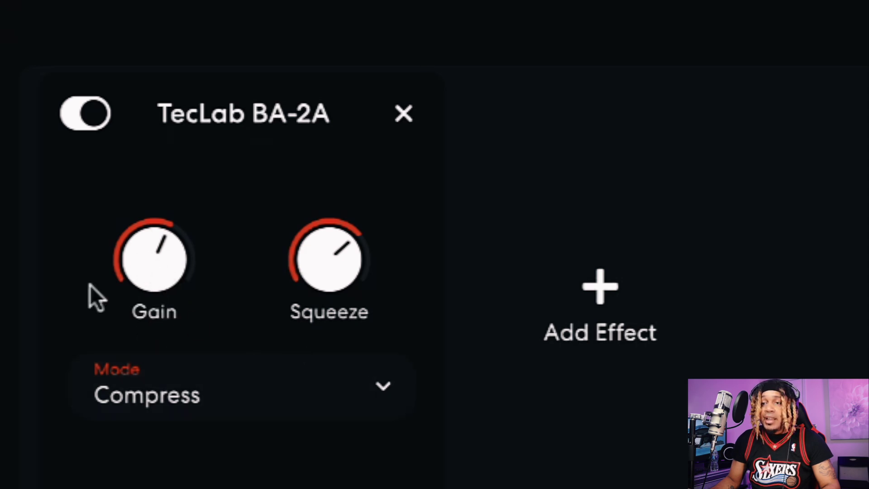
click(254, 382)
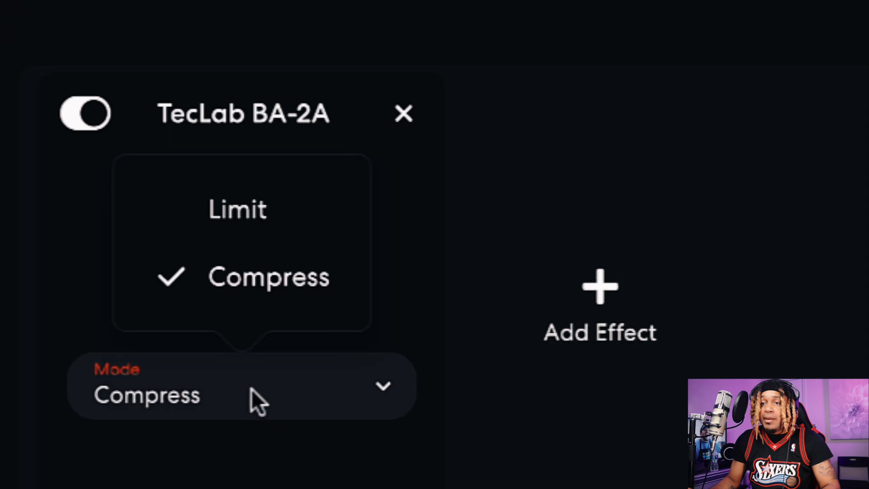
click(600, 308)
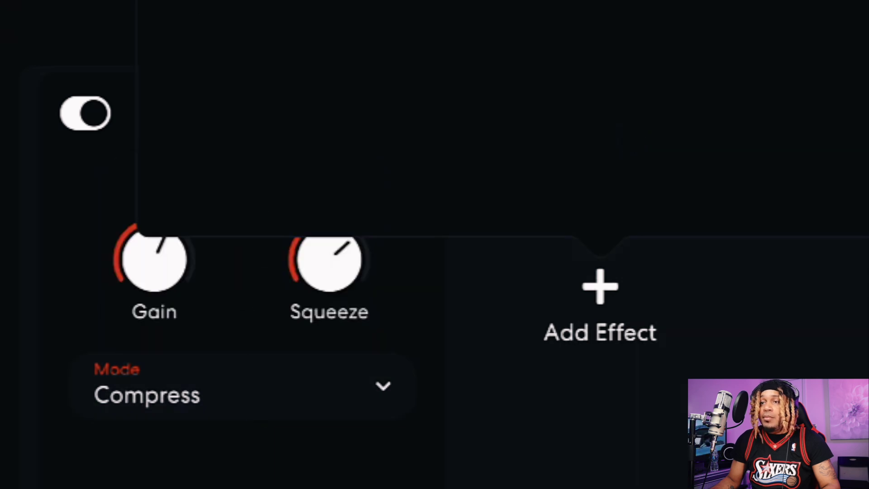
key(Escape)
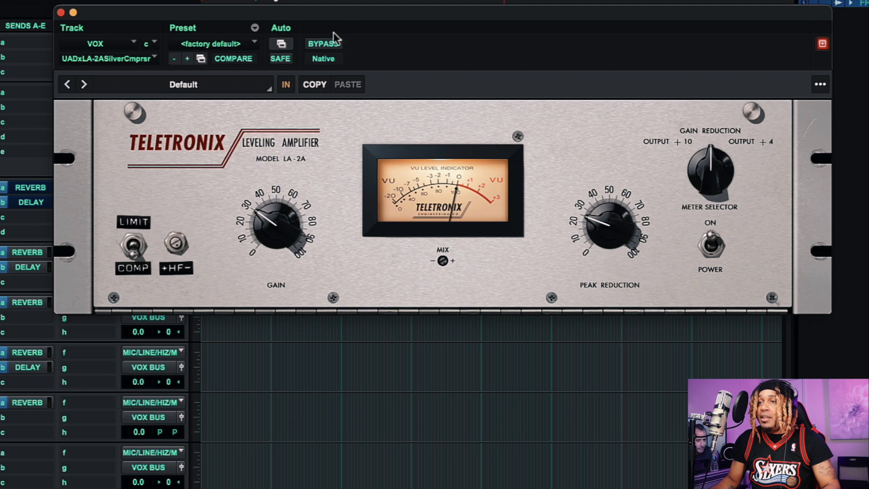
Step: Reposition the Teletronix LA-2A window on the VOX track and toggle its Limit/Comp switch
drag(354, 14, 359, 71)
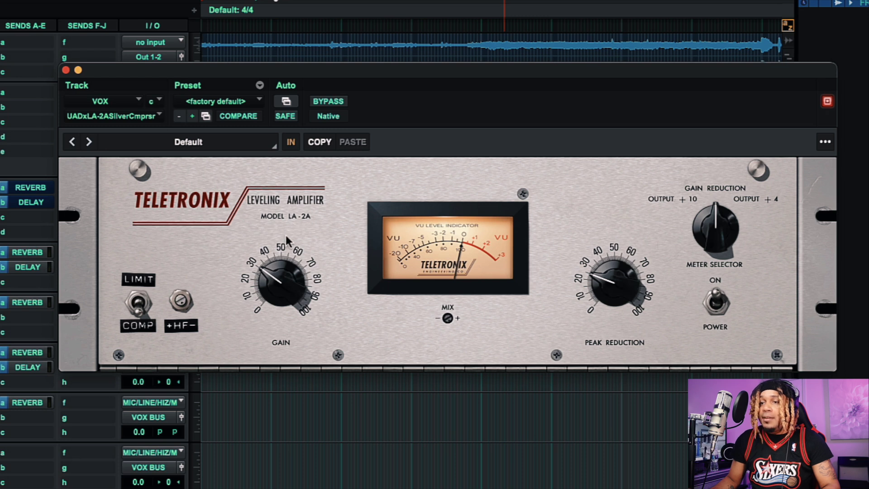
click(140, 316)
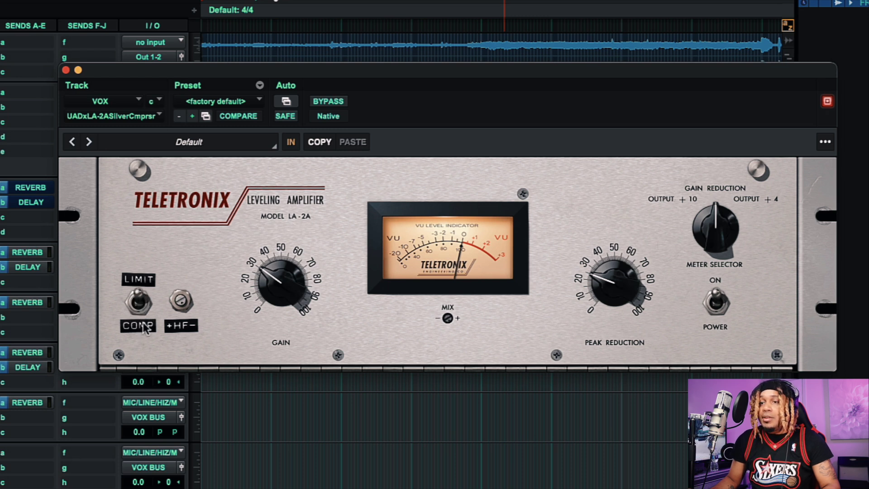
click(142, 325)
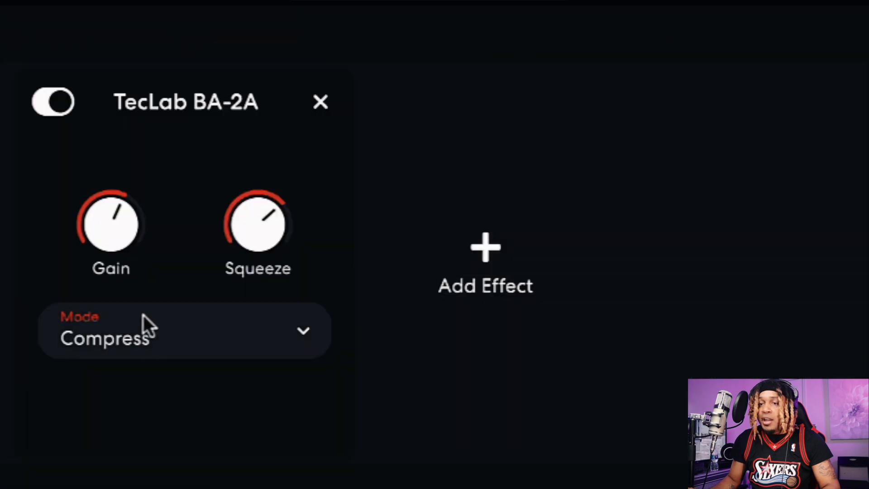
Step: Review the TecLab BA-2A's Limit and Compress modes again and toggle the effect's on/off switch
click(144, 327)
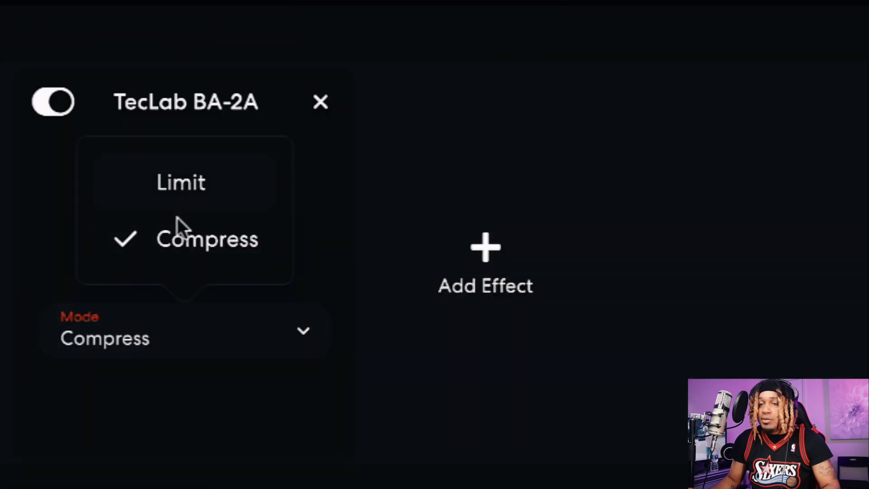
click(677, 29)
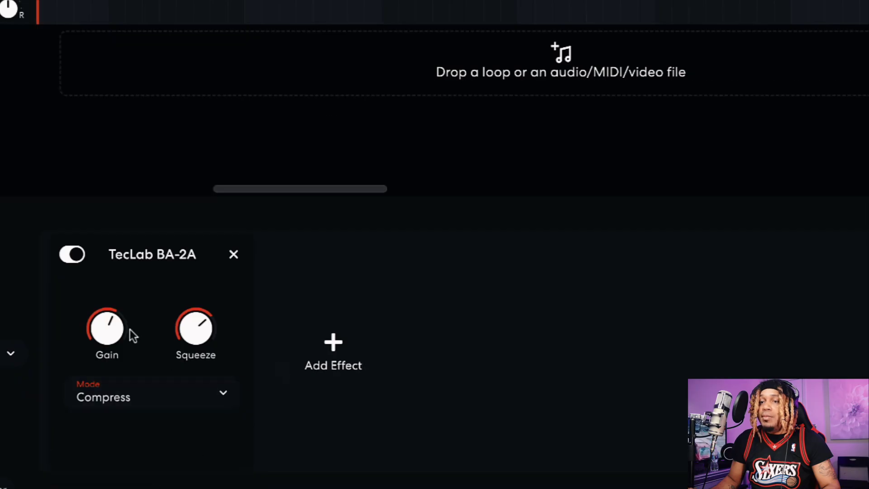
click(68, 260)
click(71, 263)
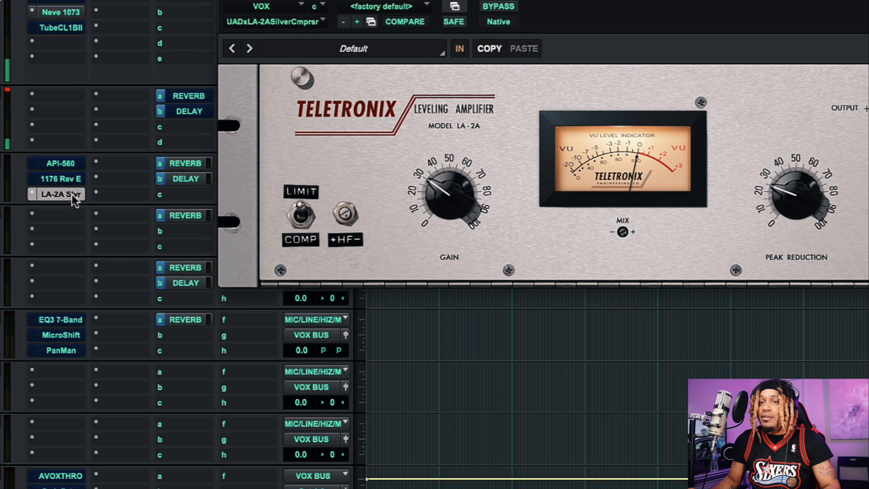
Step: Move the LA-2A Silver plug-in from the VOX track to the REC track and try its Peak Reduction and HF controls
drag(72, 194, 82, 121)
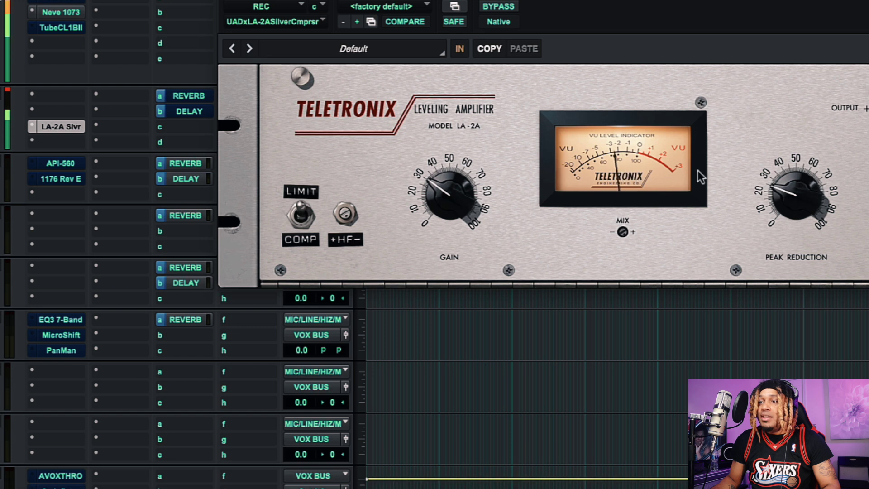
drag(794, 196, 760, 197)
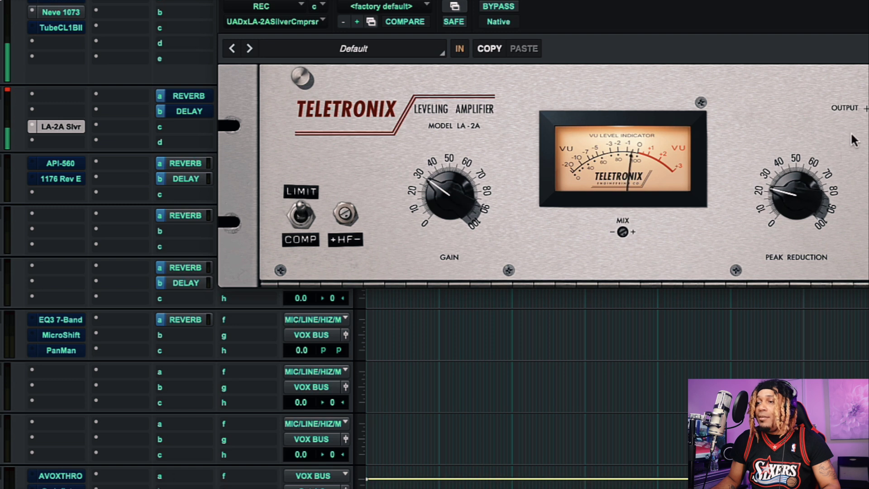
drag(349, 222, 352, 263)
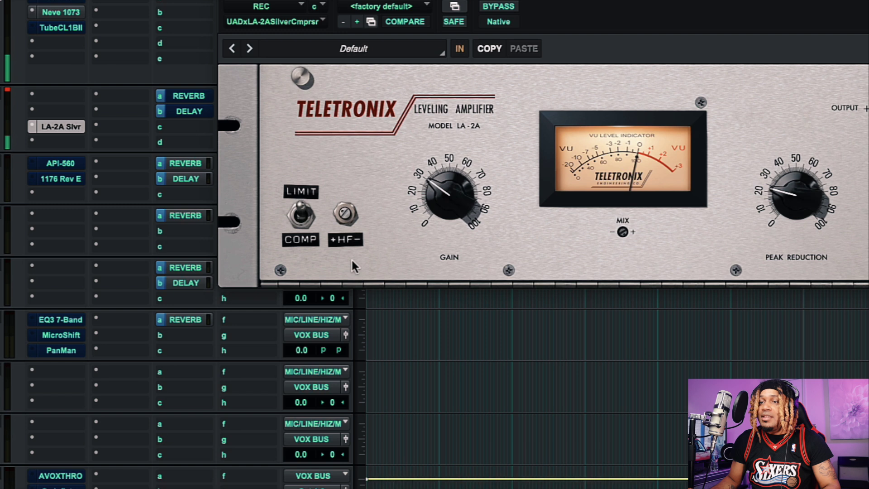
drag(365, 214, 358, 323)
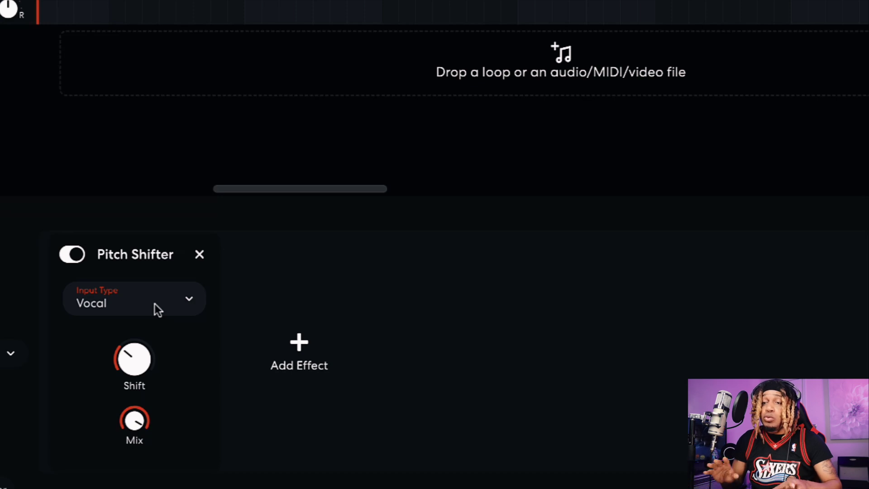
Step: Switch to BandLab and lower the Pitch Shifter's Shift and Mix amounts, keeping Vocal as the input type
mouse_move(140, 369)
drag(144, 335, 115, 357)
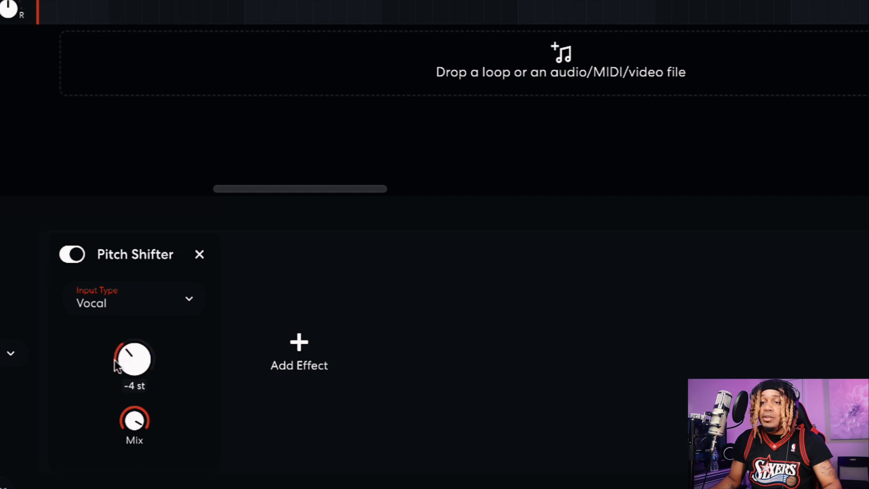
drag(122, 423, 97, 485)
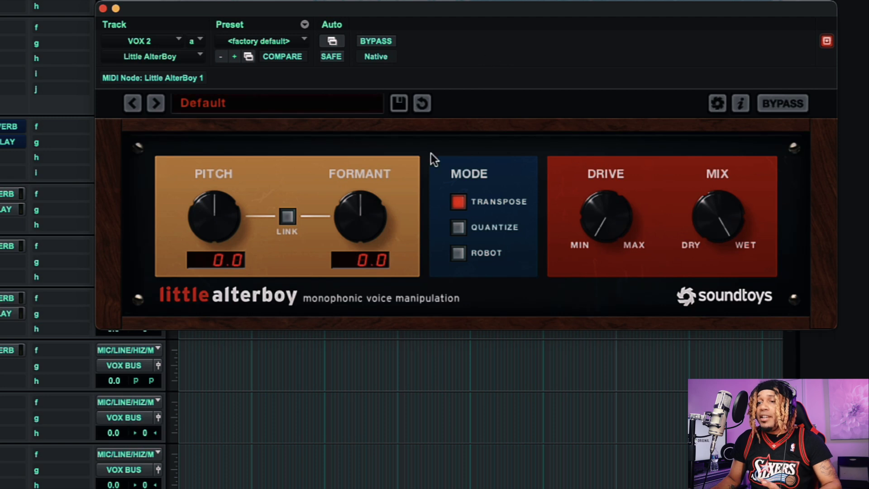
Step: In Pro Tools, try Little AlterBoy's Pitch at -12.0 and its Formant control on VOX 2, and reset Pitch to 0.0
drag(202, 219, 224, 324)
mouse_move(380, 221)
mouse_down()
mouse_move(357, 194)
mouse_move(371, 118)
mouse_move(319, 295)
mouse_move(372, 216)
mouse_up()
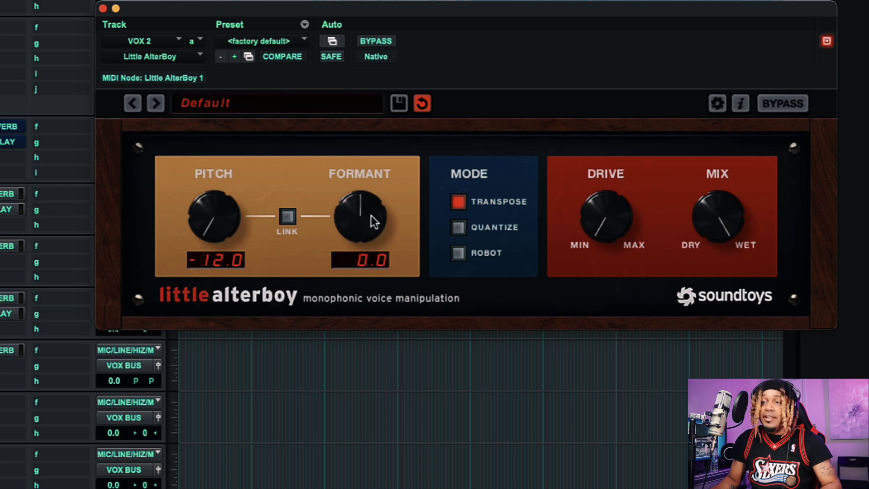
drag(229, 219, 372, 237)
alt+click(242, 222)
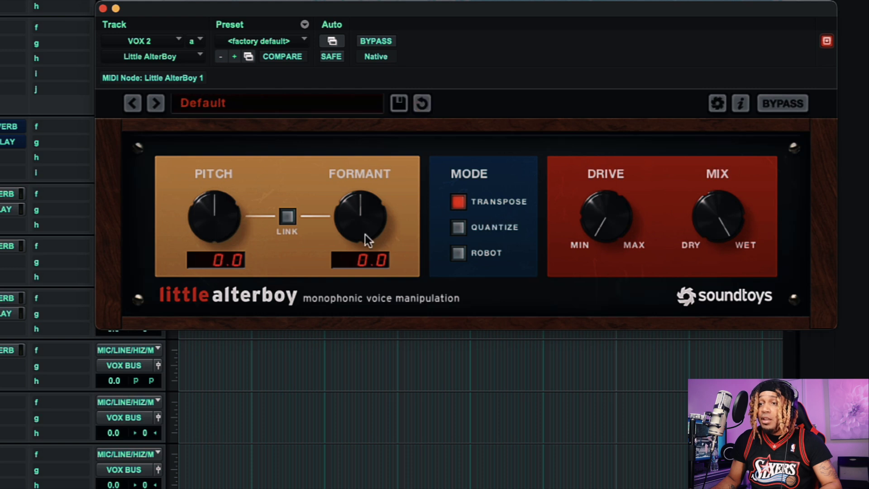
Step: Try Little AlterBoy's Quantize mode, switch it to Robot, and adjust the Drive and Mix amounts
click(460, 228)
click(459, 252)
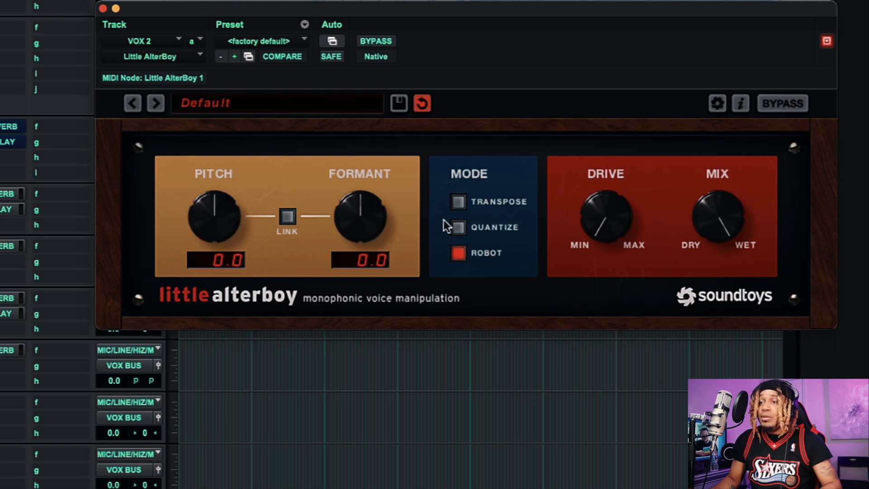
drag(597, 183, 586, 324)
drag(716, 216, 702, 91)
drag(728, 245, 721, 241)
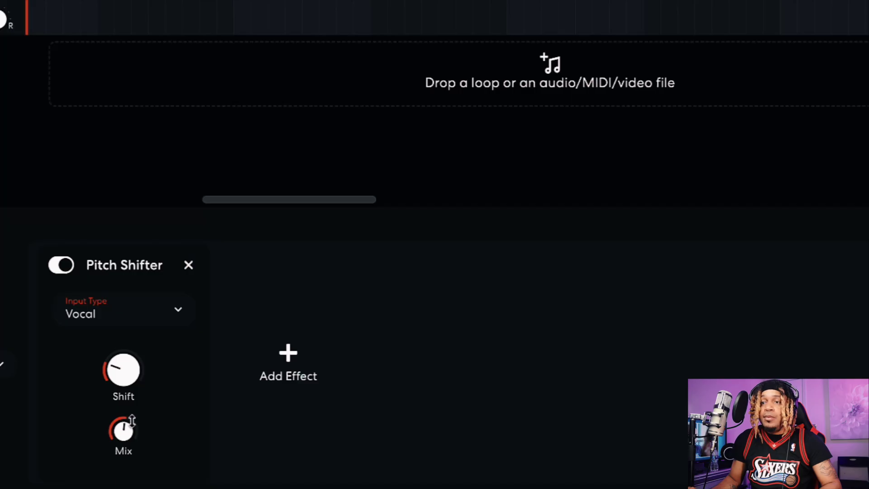
Step: Return to BandLab and vary the Pitch Shifter's Mix and its Shift in semitones
drag(126, 434, 131, 395)
drag(123, 368, 93, 452)
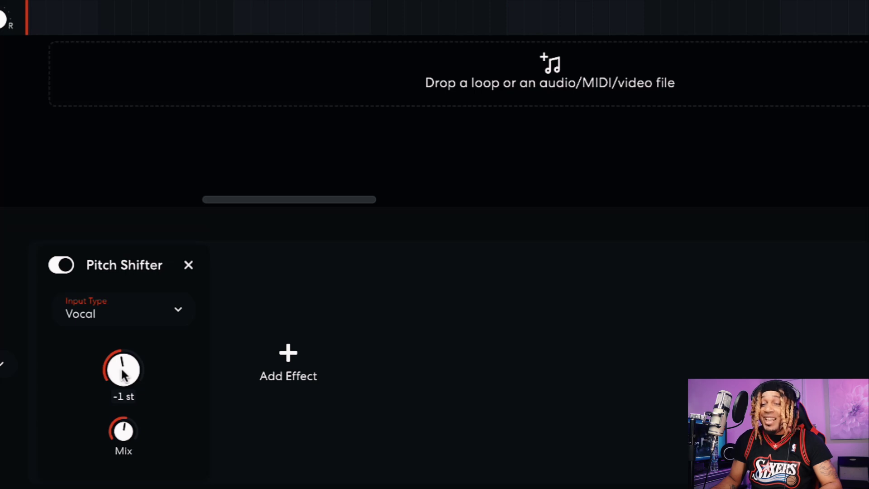
drag(122, 374, 126, 362)
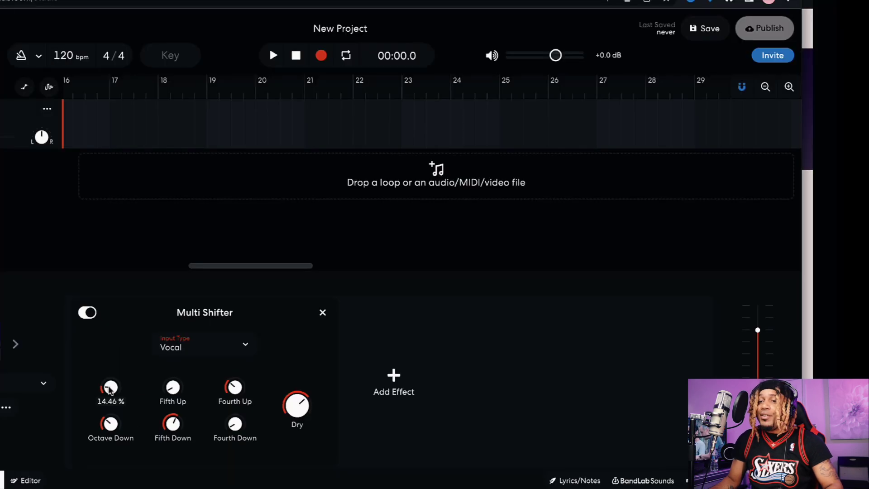
Step: Adjust the Multi Shifter's Octave Up level and view its input type options, keeping Vocal
drag(109, 387, 109, 384)
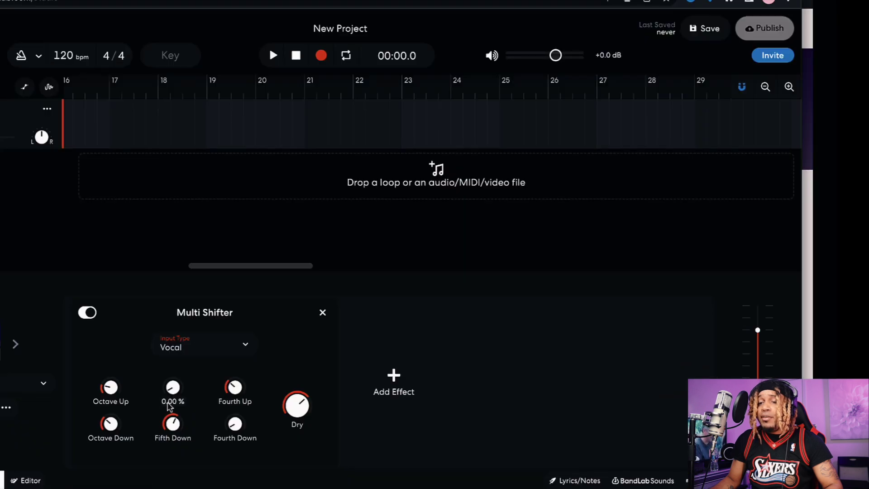
click(198, 349)
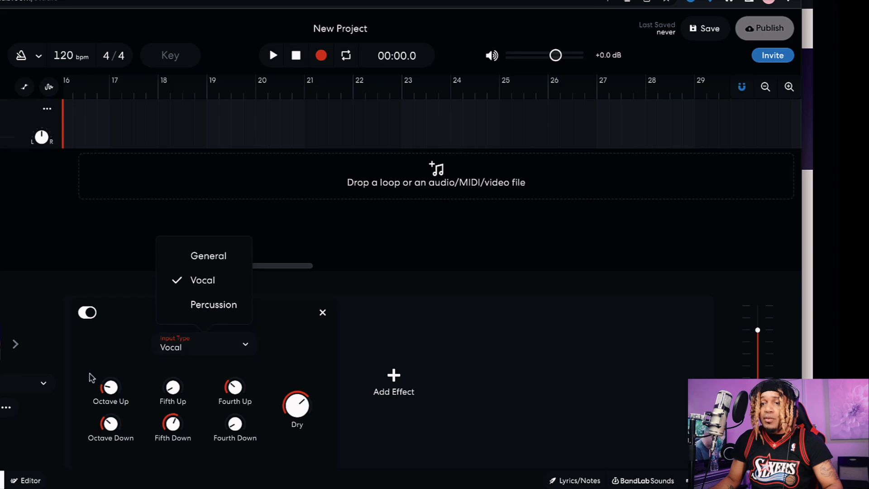
click(108, 353)
Step: Adjust the Multi Shifter's Octave Up, Octave Down, Fifth Up, Fifth Down and Fourth Up levels
drag(111, 388, 91, 391)
mouse_move(109, 423)
mouse_down()
mouse_move(113, 430)
mouse_move(113, 343)
mouse_move(109, 421)
mouse_up()
mouse_move(178, 383)
mouse_down()
mouse_move(177, 390)
mouse_move(171, 319)
mouse_move(178, 373)
mouse_up()
mouse_move(173, 427)
mouse_down()
mouse_move(175, 441)
mouse_move(184, 420)
mouse_up()
mouse_move(236, 393)
mouse_down()
mouse_move(234, 367)
mouse_move(235, 391)
mouse_up()
Step: Sweep the Multi Shifter's Dry level up to 100% and bring it down to about 30%
mouse_move(309, 410)
drag(309, 410, 295, 320)
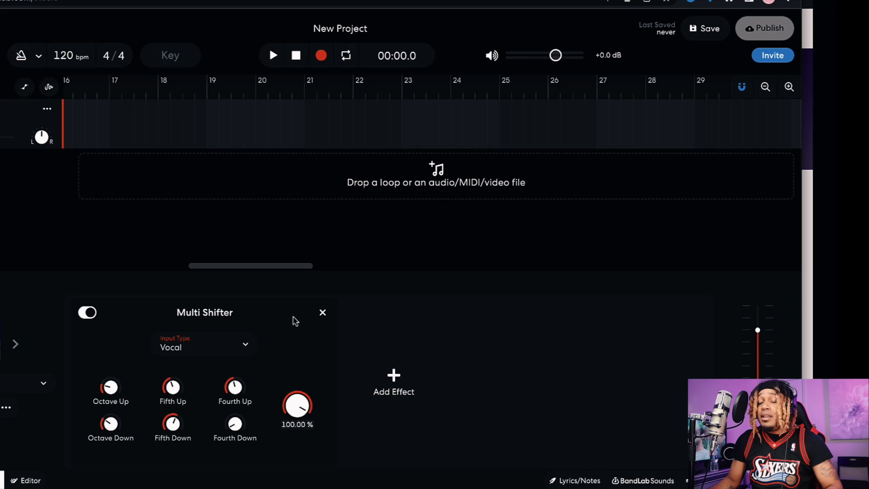
drag(295, 321, 297, 450)
drag(294, 420, 296, 356)
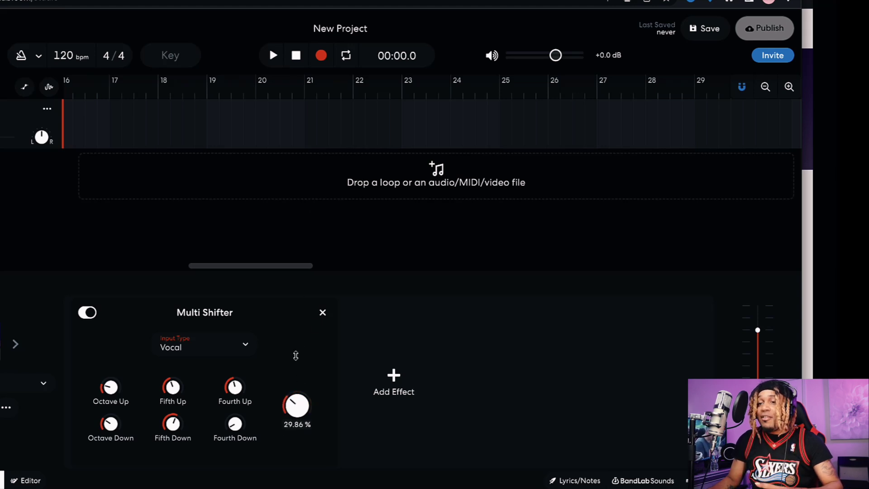
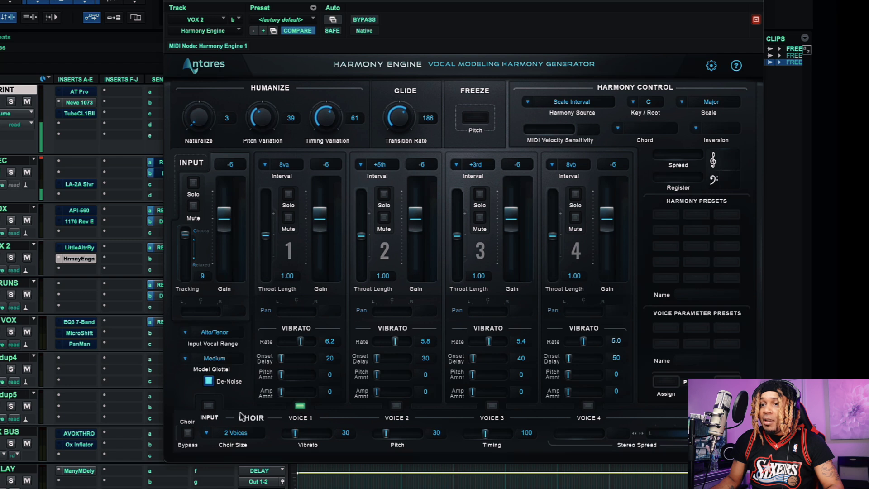
Step: In Harmony Engine, enable the choir for the input and Voice 2, and set the harmony to Chord Degrees, Eb, Mixolydian
click(396, 406)
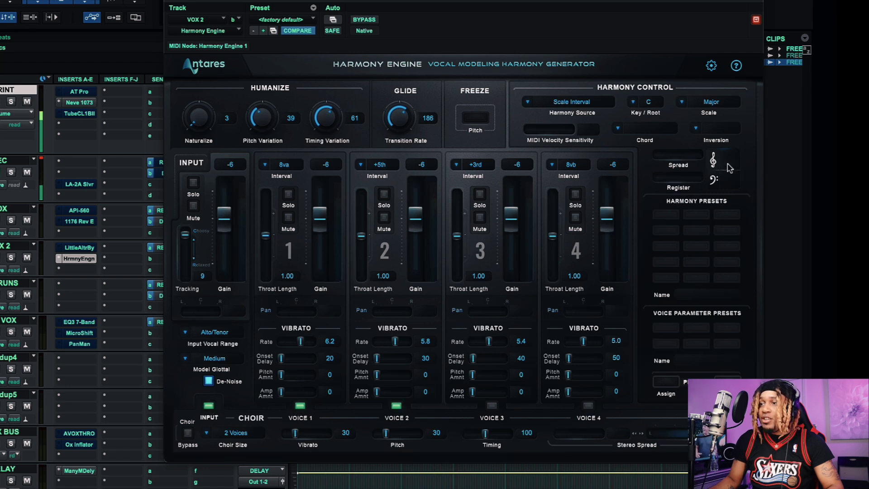
click(647, 104)
click(650, 147)
click(702, 102)
click(698, 126)
click(573, 103)
click(565, 134)
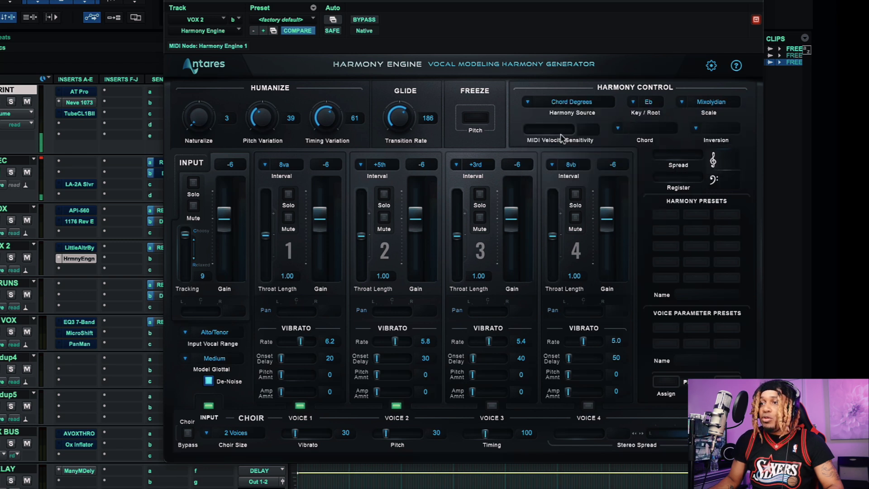
Step: Try the Spread and Register controls and review the inversion and chord options, keeping Root and 1st
drag(693, 161, 675, 178)
click(722, 129)
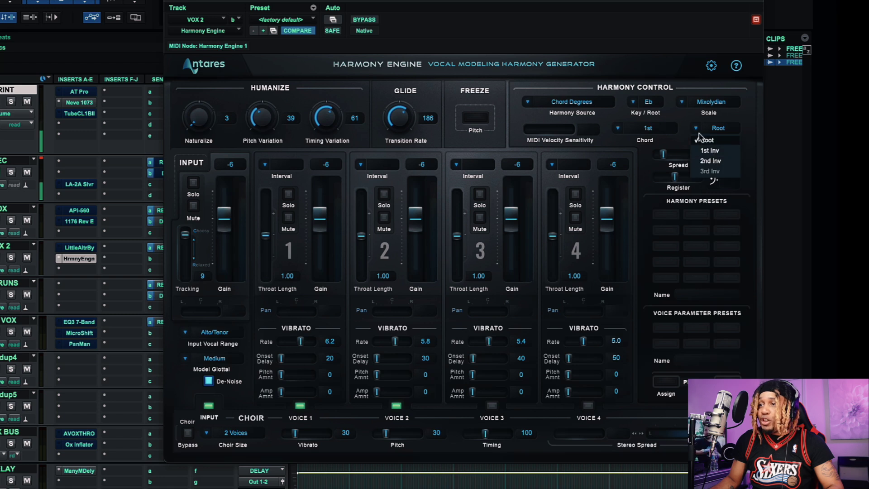
click(704, 140)
click(649, 128)
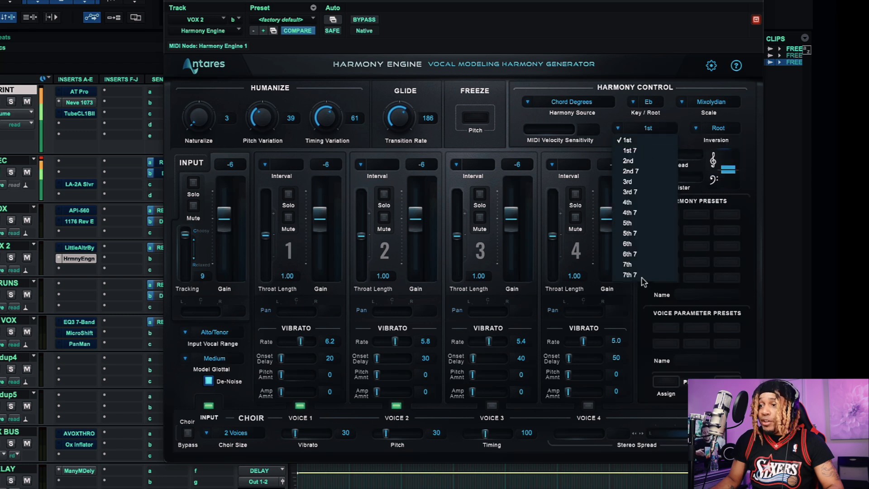
click(488, 140)
Step: Toggle the pitch Freeze on and off, and set Voice 1's throat length to 0.81
click(479, 119)
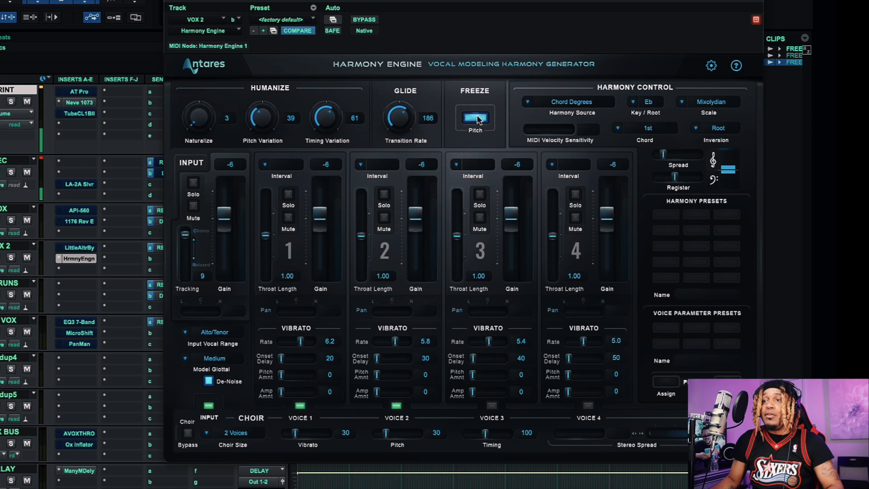
click(473, 121)
drag(266, 235, 267, 266)
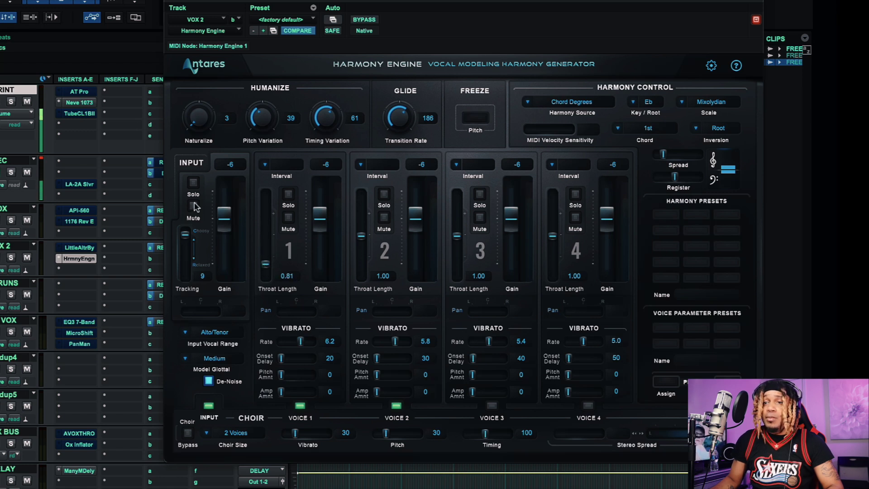
Step: Solo and unsolo the input channel, and mute both the input and Voice 2
click(194, 183)
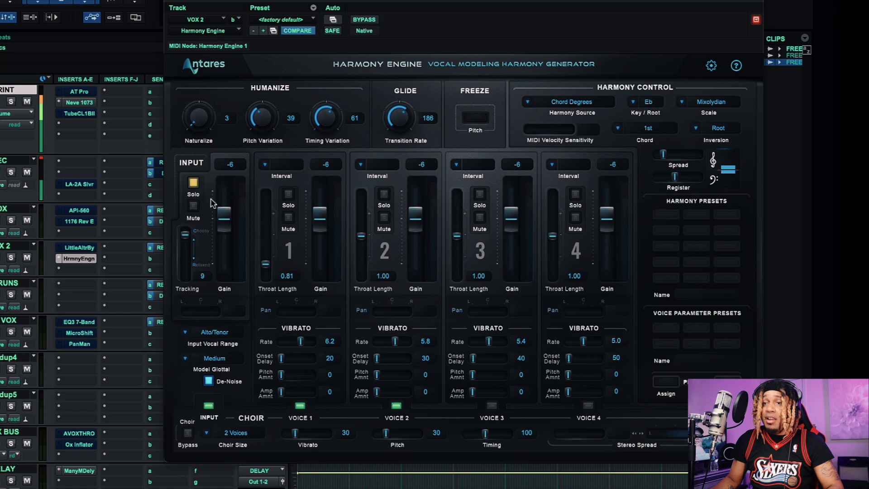
click(194, 182)
click(194, 206)
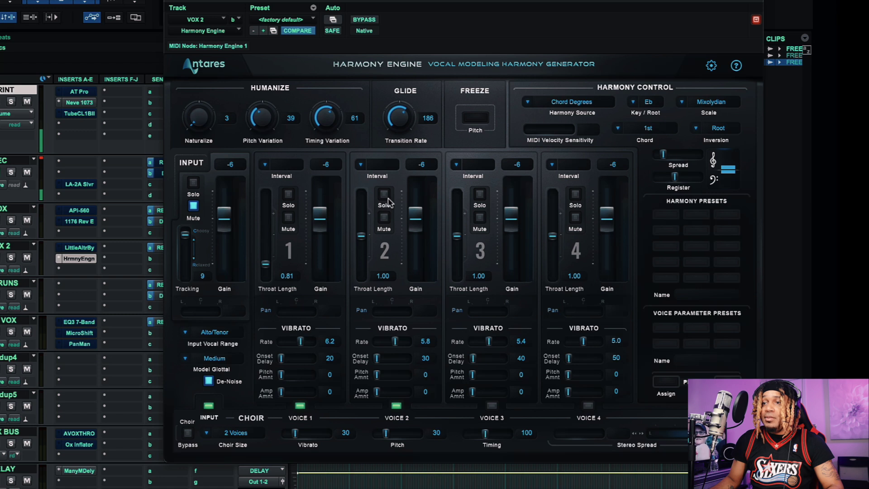
click(384, 218)
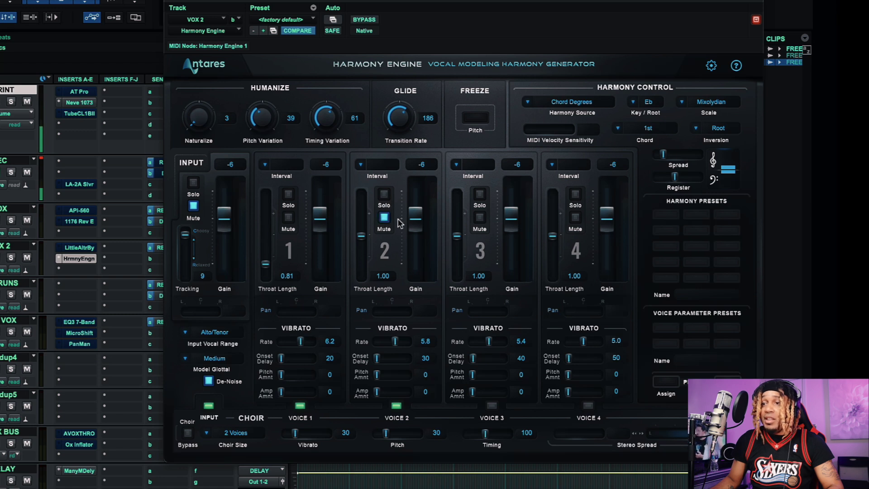
Step: Set Voice 2's gain to -34, its vibrato rate to 9.0 and its vibrato amp amount to 20
drag(417, 228, 420, 267)
drag(395, 342, 407, 341)
drag(376, 374, 393, 394)
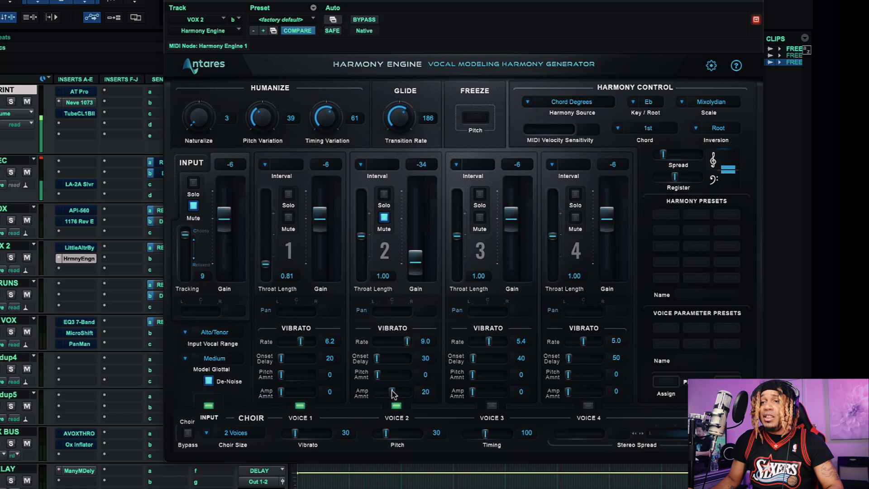